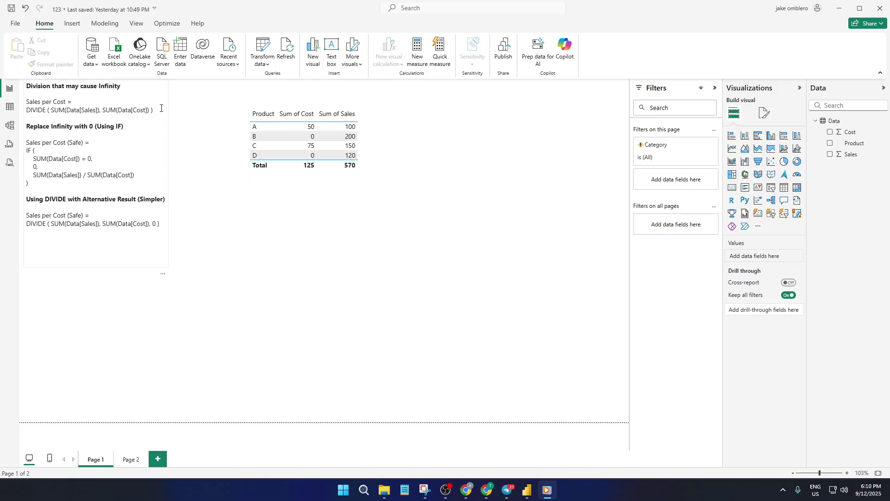
# Step: Create a new measure from the first formula in the notes: Sales per Cost = DIVIDE ( SUM(Data[Sales]), SUM(Data[Cost]) )
pyautogui.moveTo(161, 108); pyautogui.dragTo(28, 102)
pyautogui.hotkey('ctrl', 'c')
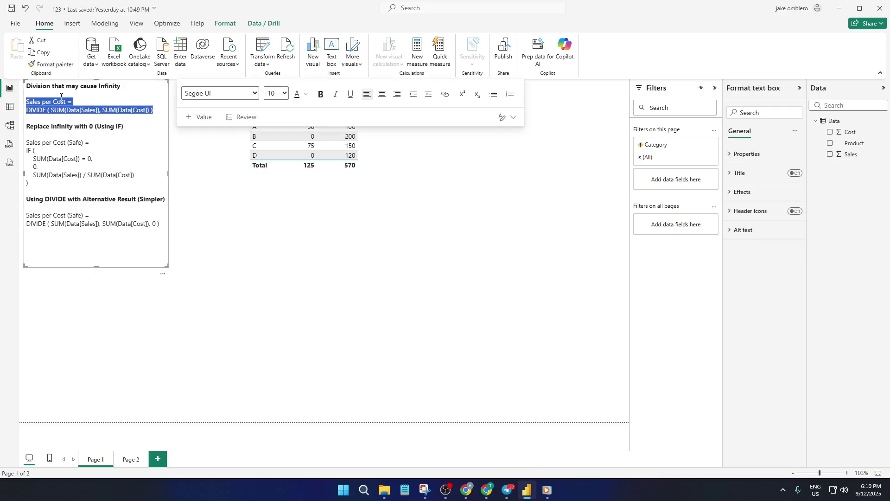
pyautogui.click(105, 24)
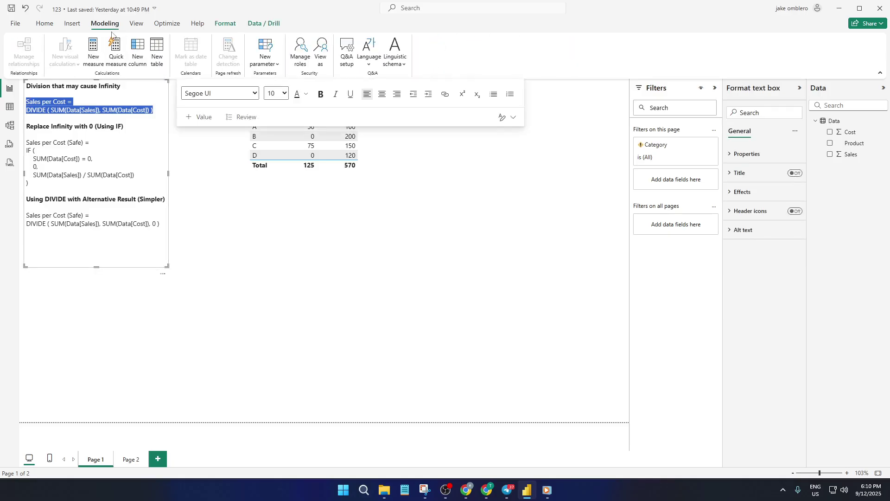
pyautogui.click(93, 57)
pyautogui.hotkey('ctrl', 'v')
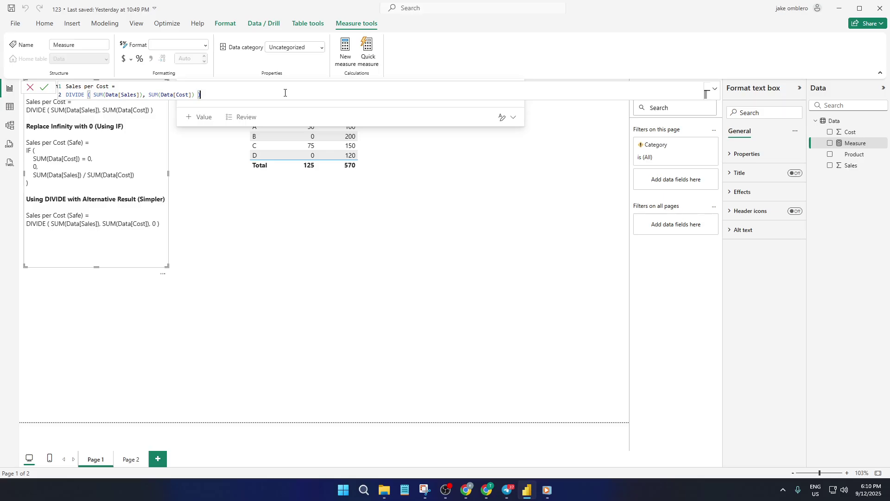
pyautogui.press('Return')
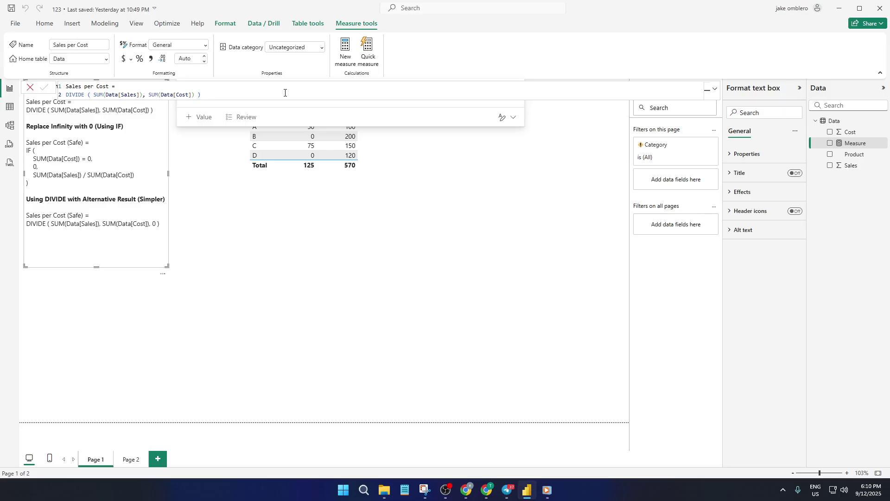
# Step: Add the Sales per Cost measure as a column to the product table visual
pyautogui.click(555, 192)
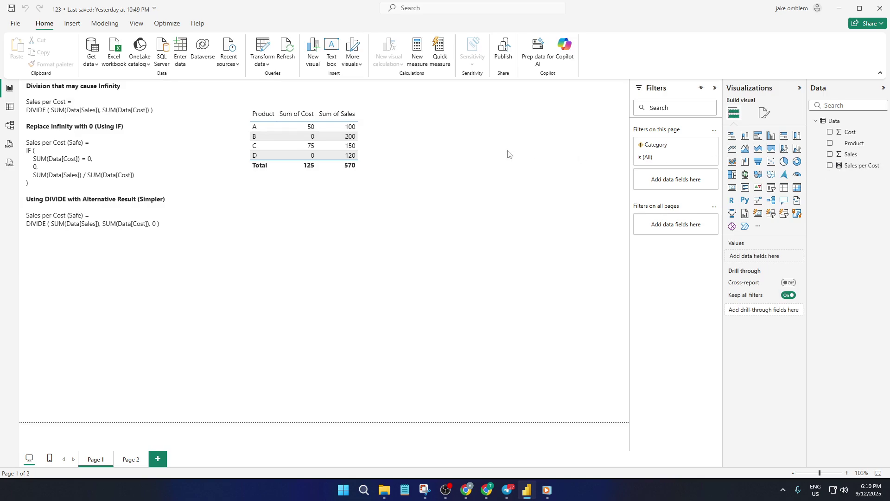
pyautogui.click(441, 150)
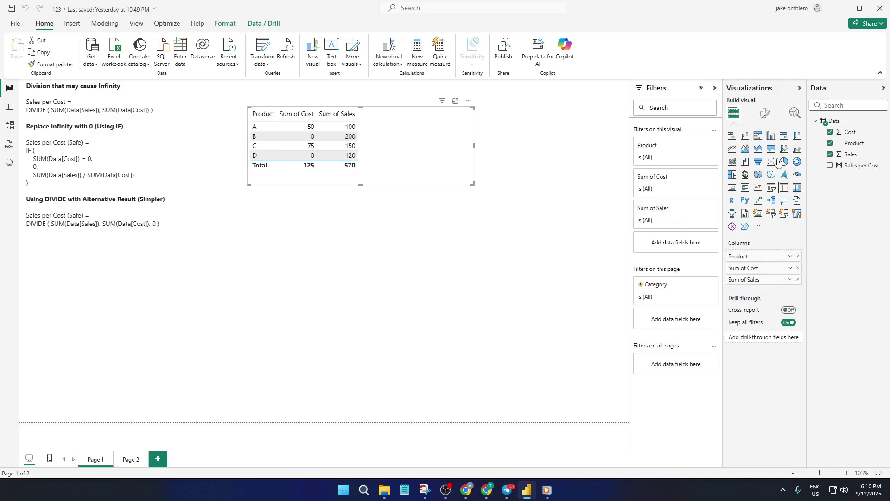
pyautogui.click(830, 167)
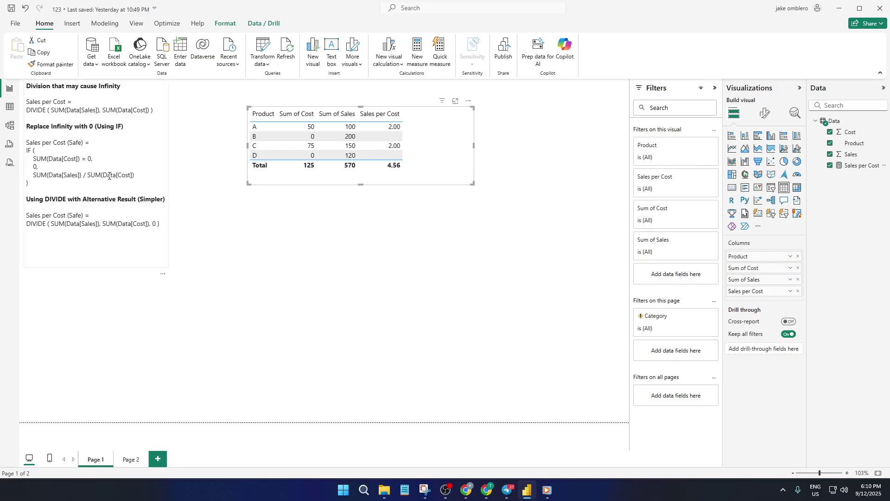
# Step: Create the measure Sales per Cost (Safe) in the Data table from the notes' IF formula, returning 0 when SUM(Data[Cost]) = 0
pyautogui.moveTo(67, 182); pyautogui.dragTo(39, 146)
pyautogui.hotkey('ctrl', 'c')
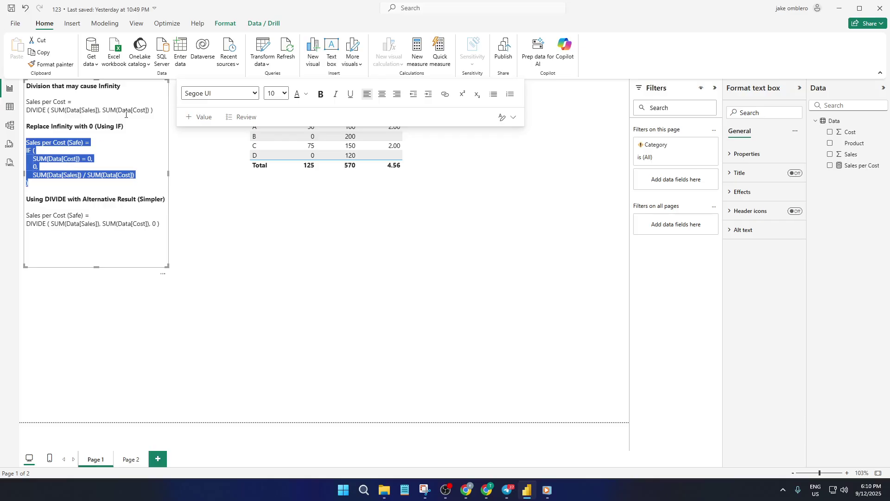
pyautogui.rightClick(850, 122)
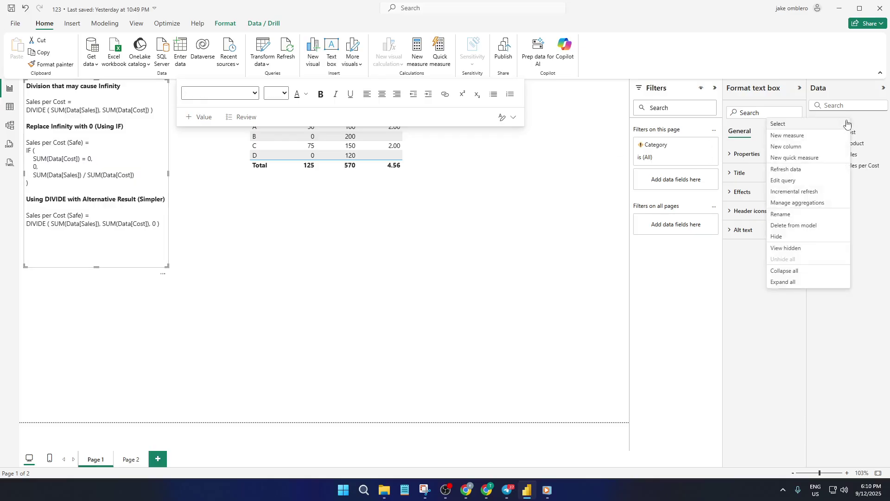
pyautogui.click(815, 135)
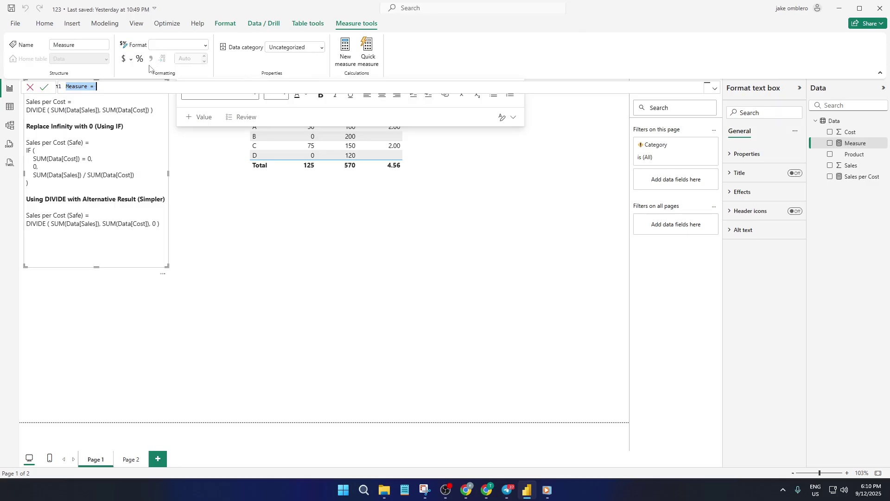
pyautogui.hotkey('ctrl', 'v')
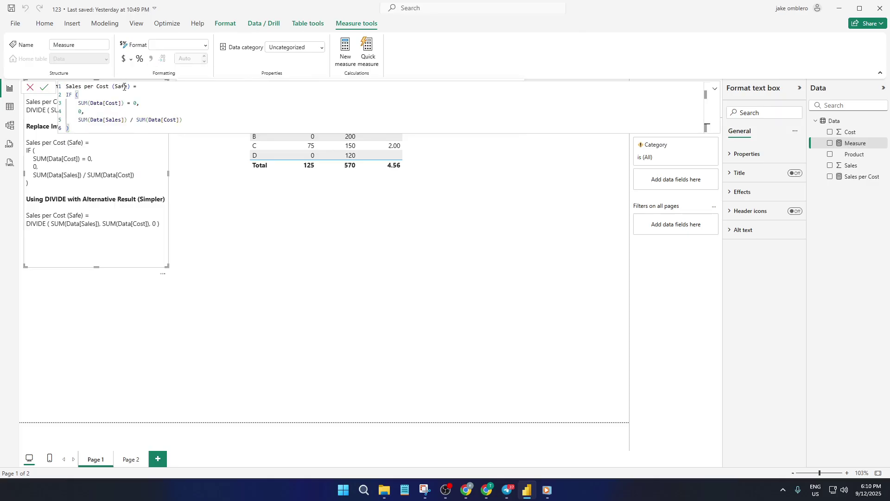
pyautogui.press('Return')
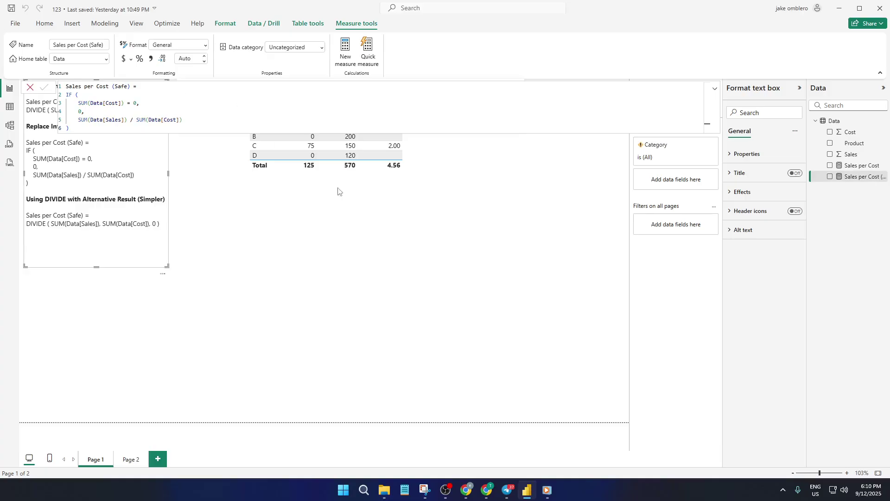
# Step: Add the Sales per Cost (Safe) measure to the product table visual and widen the visual
pyautogui.click(354, 196)
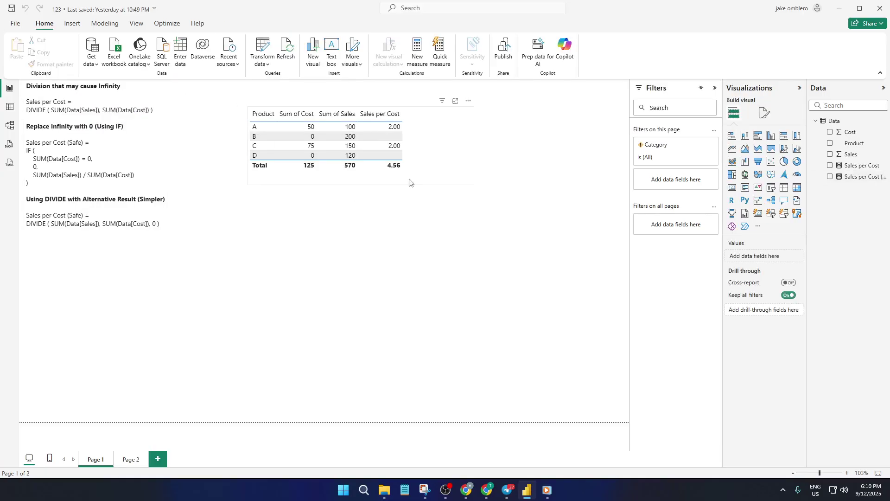
pyautogui.click(441, 172)
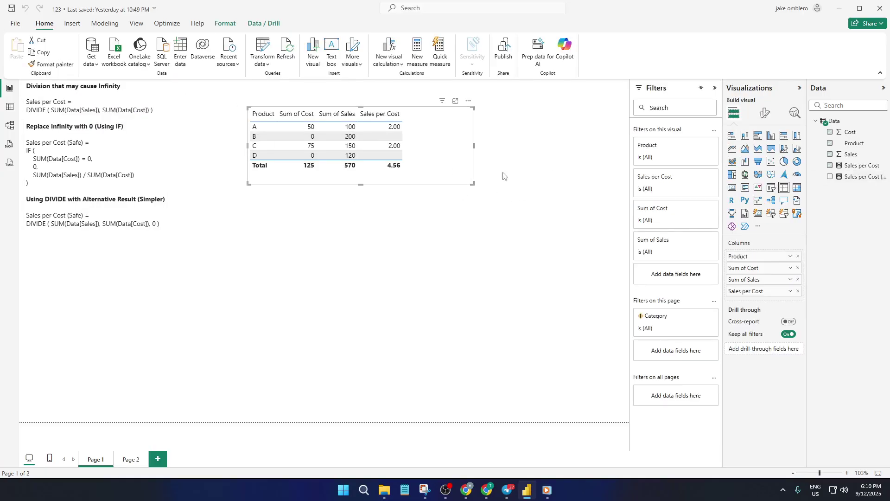
pyautogui.click(830, 177)
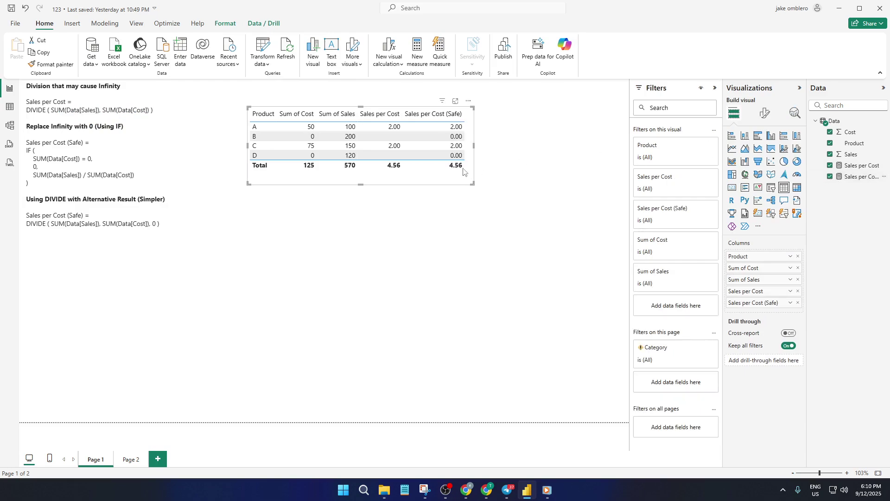
pyautogui.moveTo(473, 183); pyautogui.dragTo(534, 192)
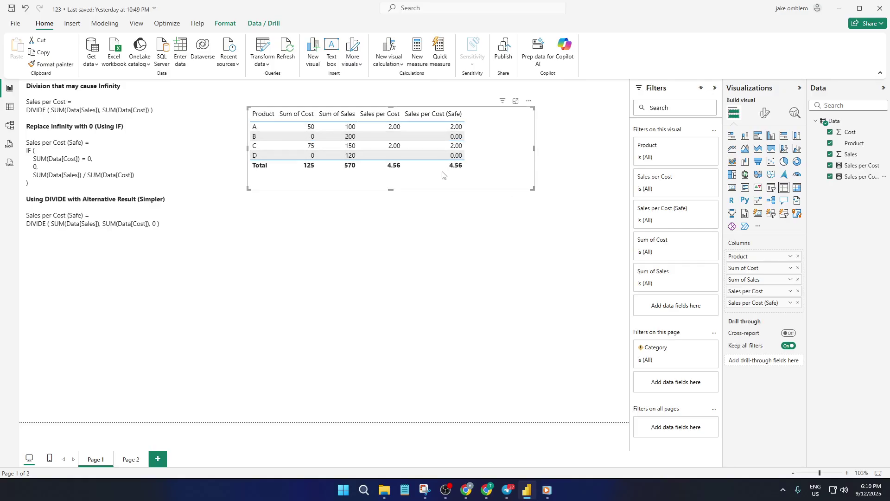
pyautogui.click(427, 217)
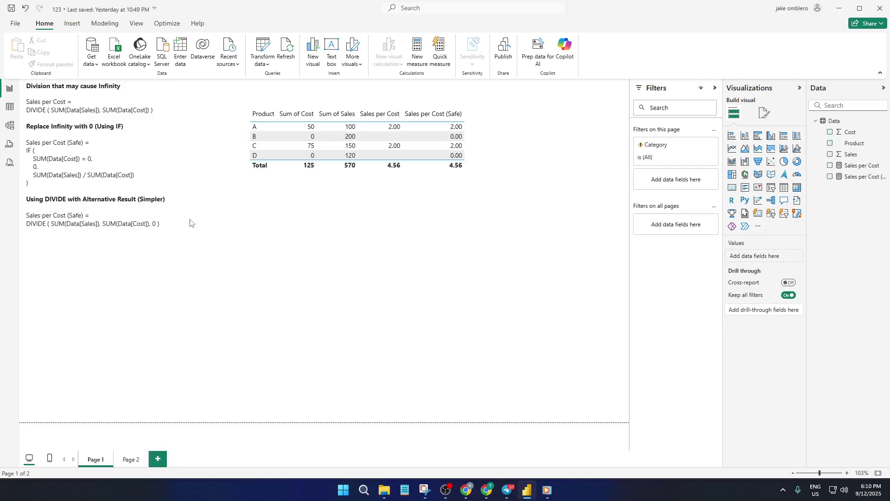
# Step: Enter a new Data table measure from the notes' last formula: Sales per Cost (Safe) = DIVIDE ( SUM(Data[Sales]), SUM(Data[Cost]), 0 )
pyautogui.click(153, 225)
pyautogui.moveTo(159, 225); pyautogui.dragTo(25, 217)
pyautogui.hotkey('ctrl', 'c')
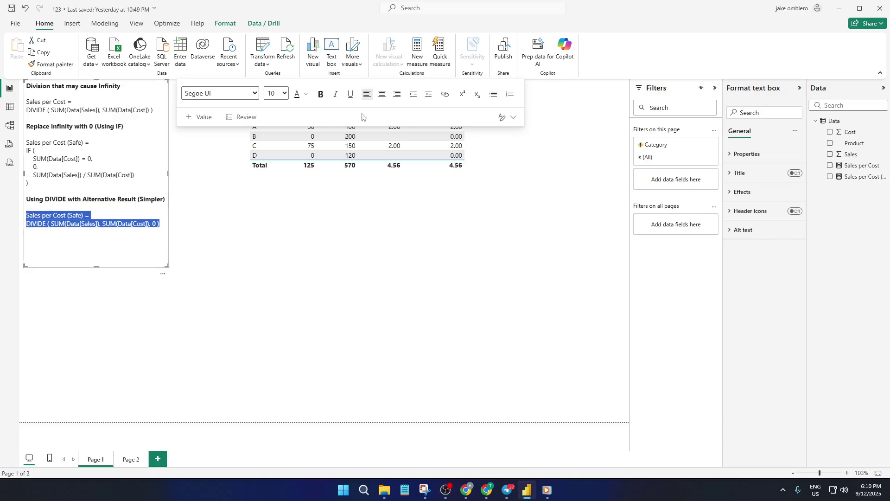
pyautogui.rightClick(861, 131)
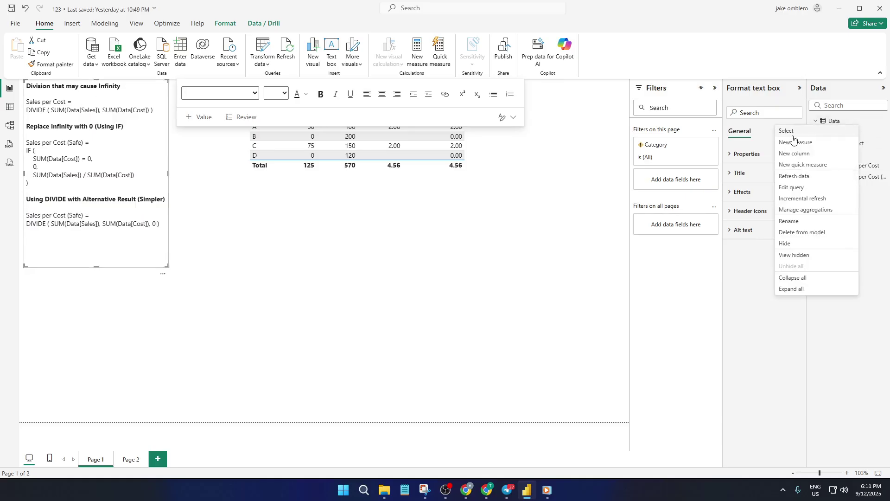
pyautogui.press('Escape')
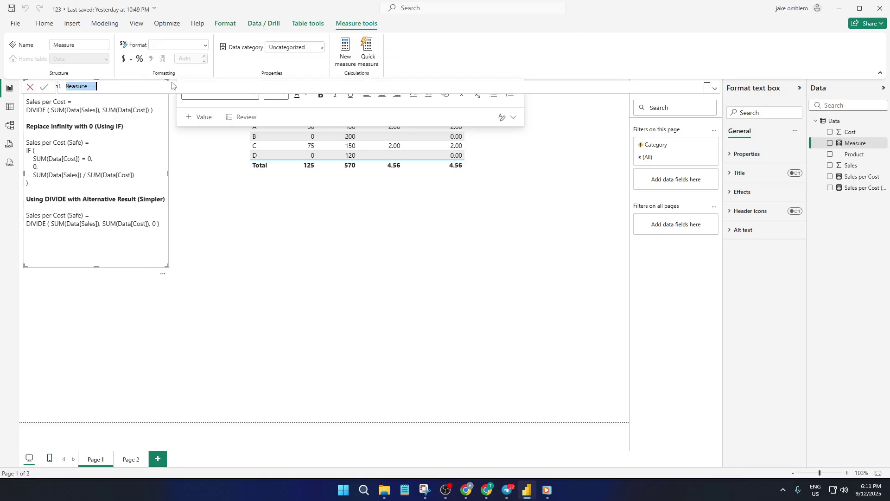
pyautogui.hotkey('ctrl', 'v')
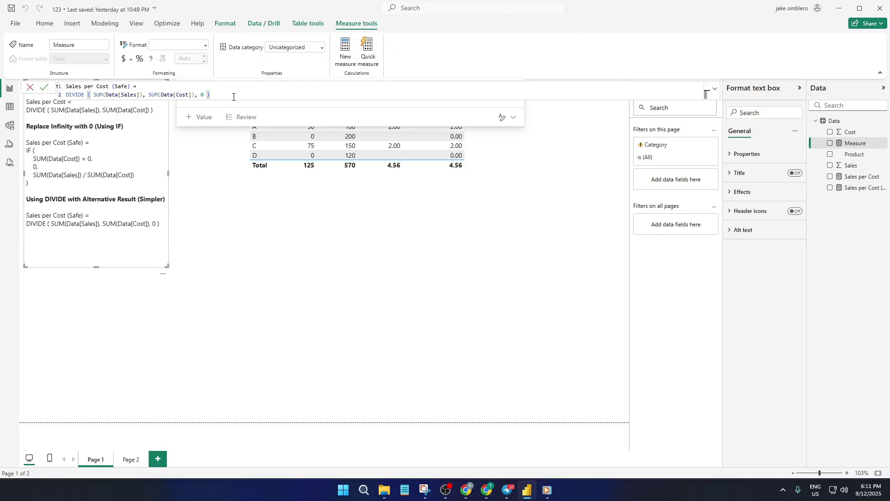
pyautogui.press('Return')
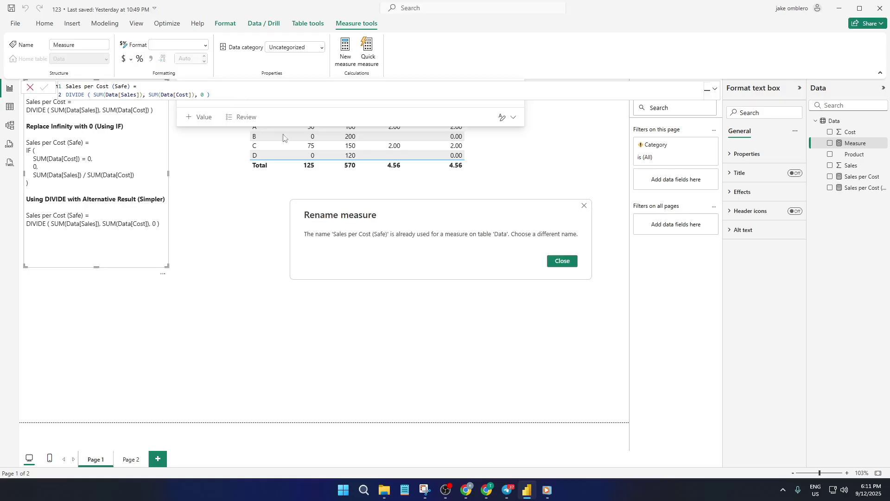
pyautogui.click(552, 261)
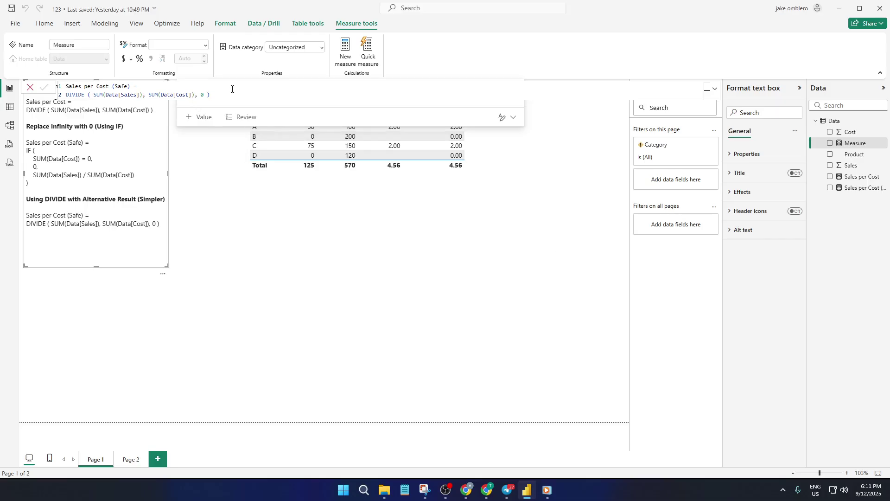
# Step: Change the new DIVIDE measure's name in its formula to Sales per Cost (Safe1) and commit it
pyautogui.doubleClick(123, 86)
pyautogui.click(130, 86)
pyautogui.hotkey('shift', 'Home')
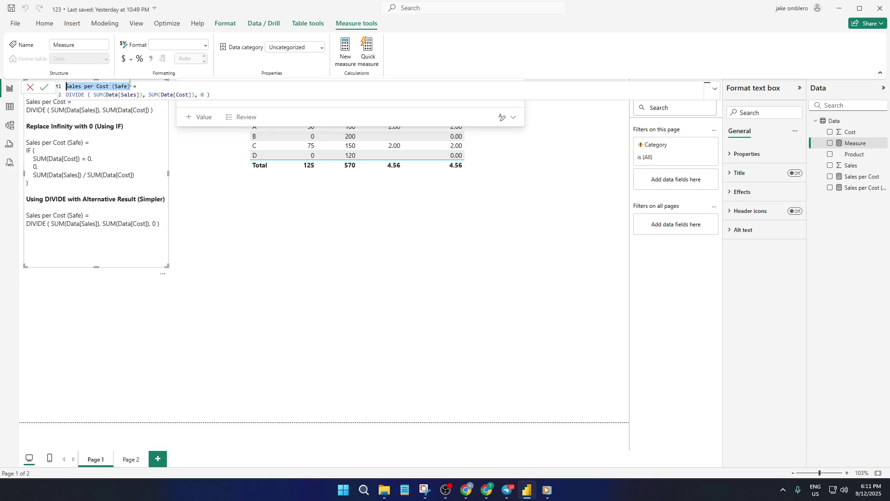
pyautogui.click(129, 86)
pyautogui.doubleClick(130, 86)
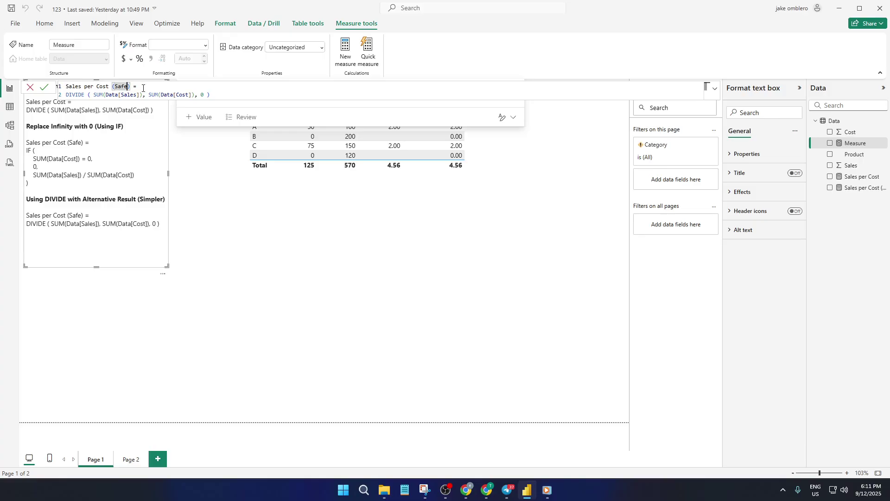
pyautogui.write('1')
pyautogui.press('Return')
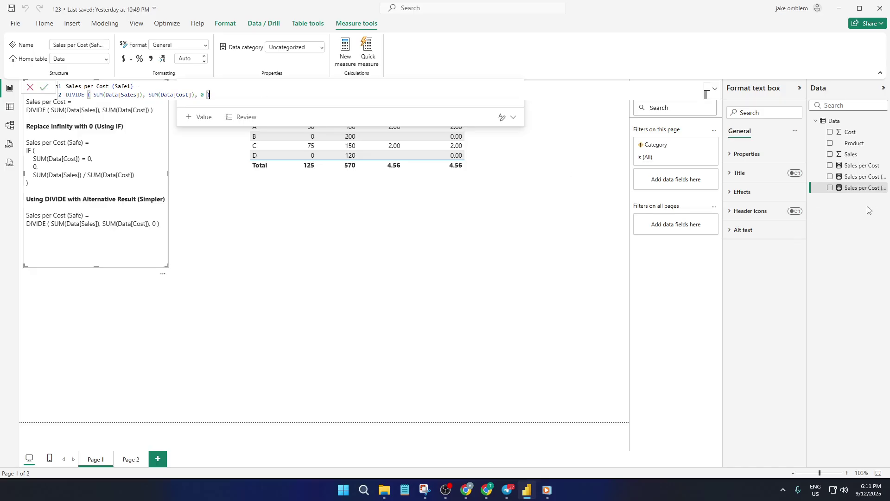
# Step: Widen the product table visual further and add the Sales per Cost (Safe1) measure as a column
pyautogui.click(420, 208)
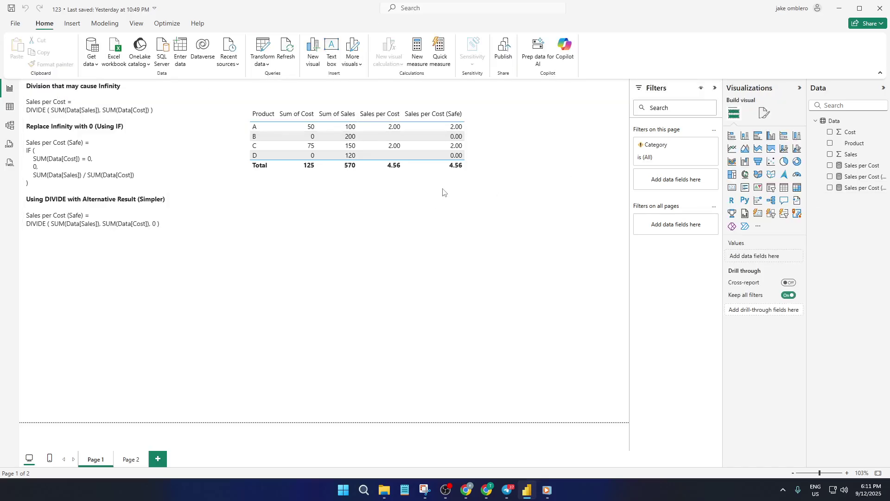
pyautogui.click(512, 181)
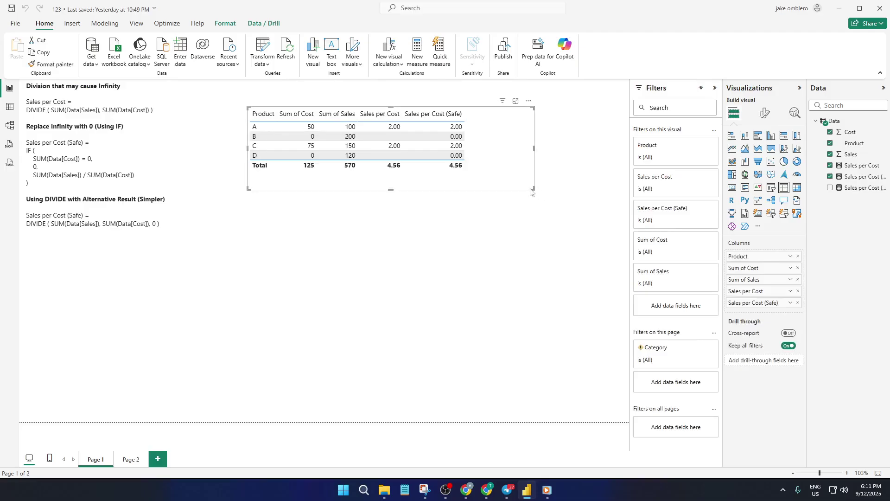
pyautogui.moveTo(531, 192); pyautogui.dragTo(568, 191)
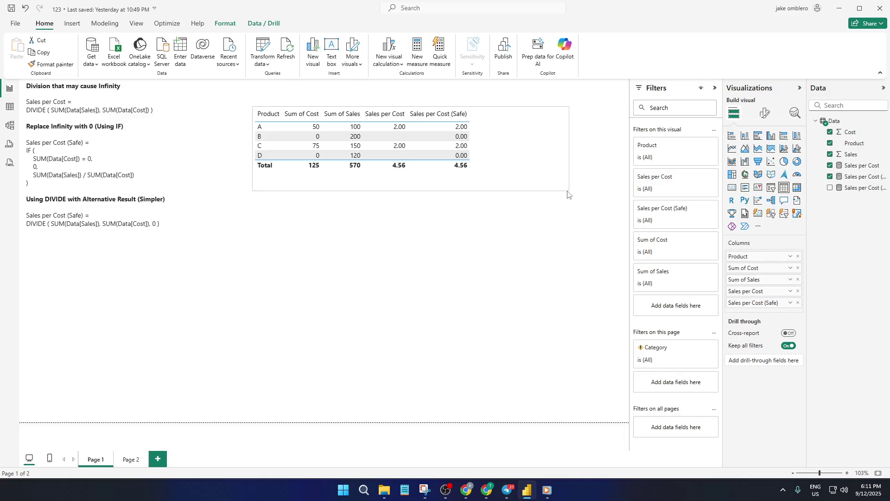
pyautogui.click(831, 188)
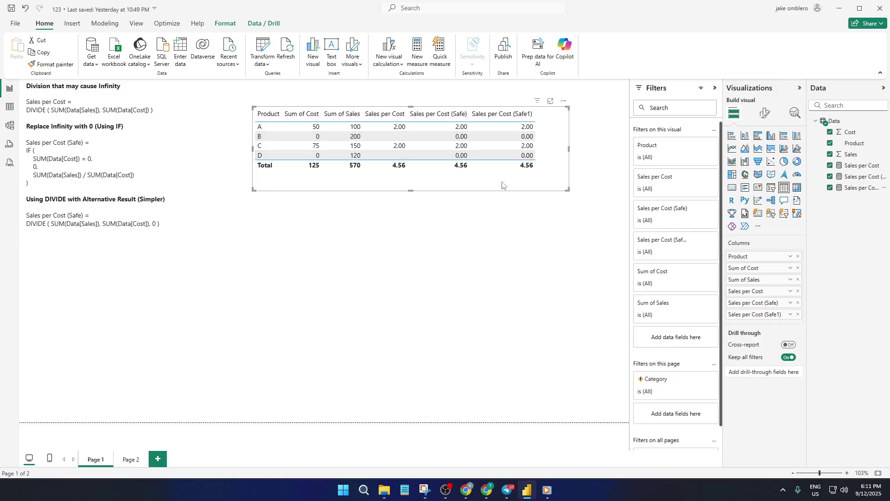
pyautogui.click(487, 226)
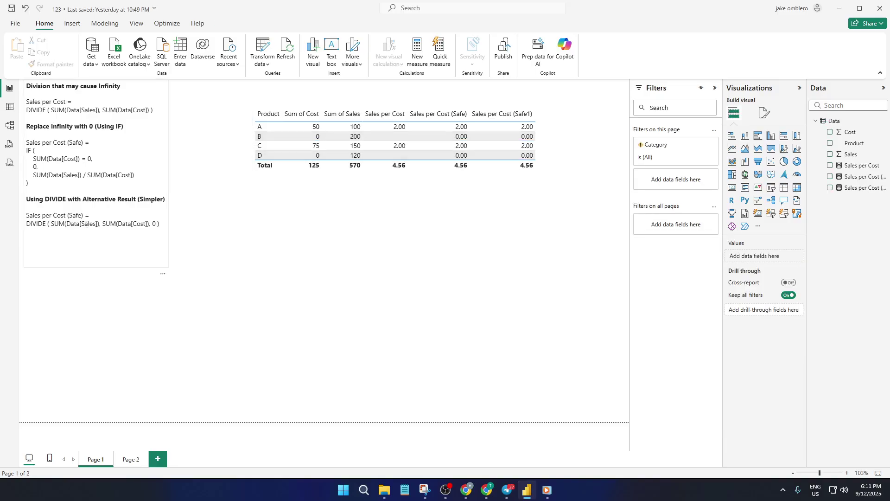